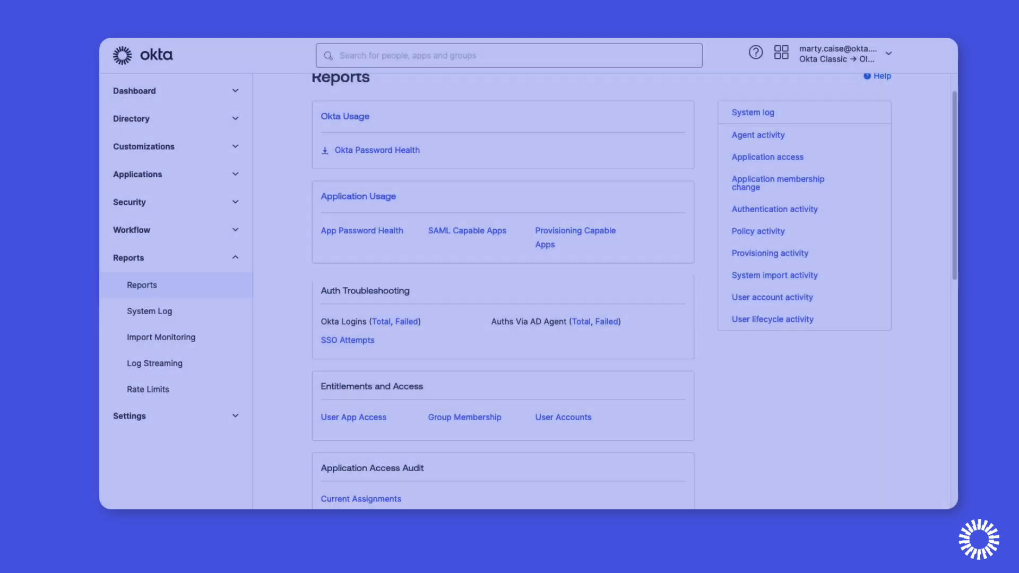
Open the MFA Enrollment by User report from the Multifactor Authentication reports.
scroll(503, 291, down, 6)
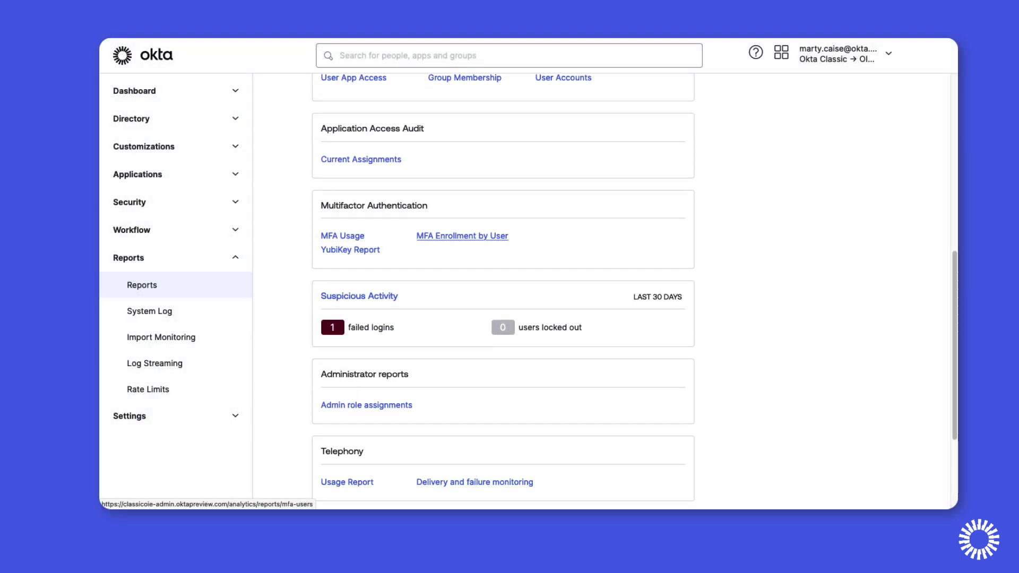
click(462, 236)
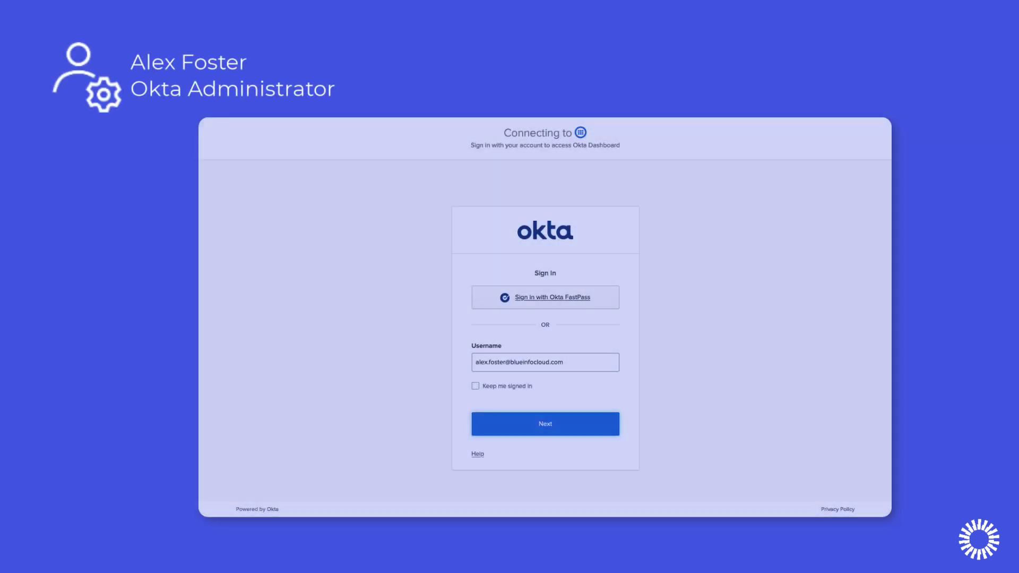
Enter the account password to sign in to the Okta Dashboard and open the Admin Console.
text(••••••••••••)
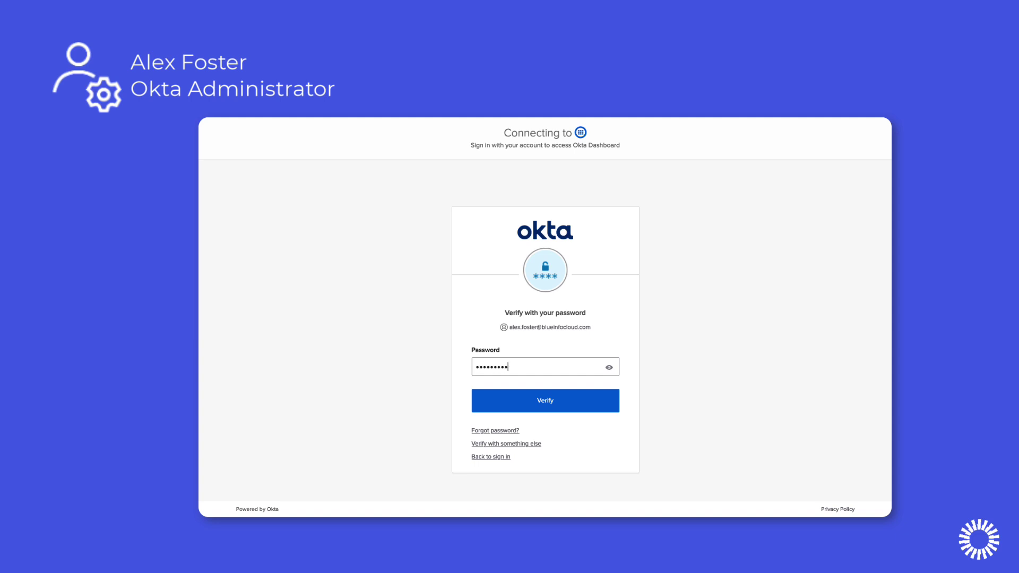
key(Return)
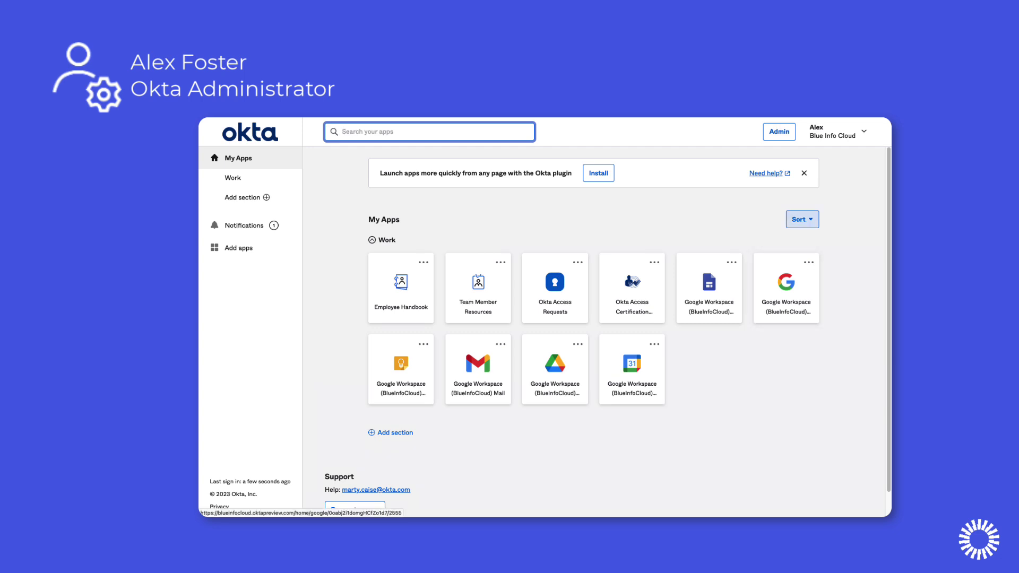
click(779, 131)
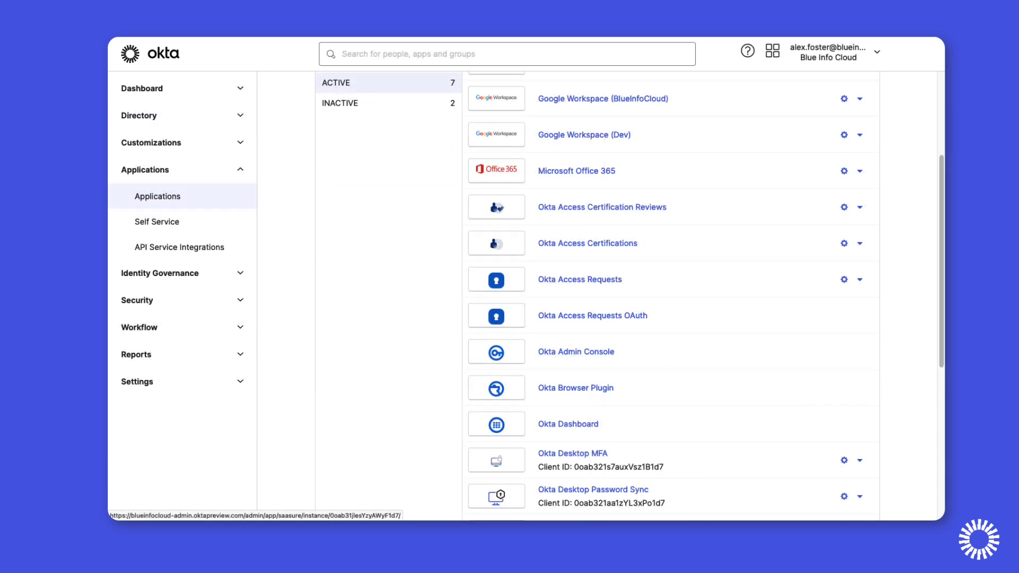
Open the Okta Admin Console policy in the security authentication policies.
click(182, 300)
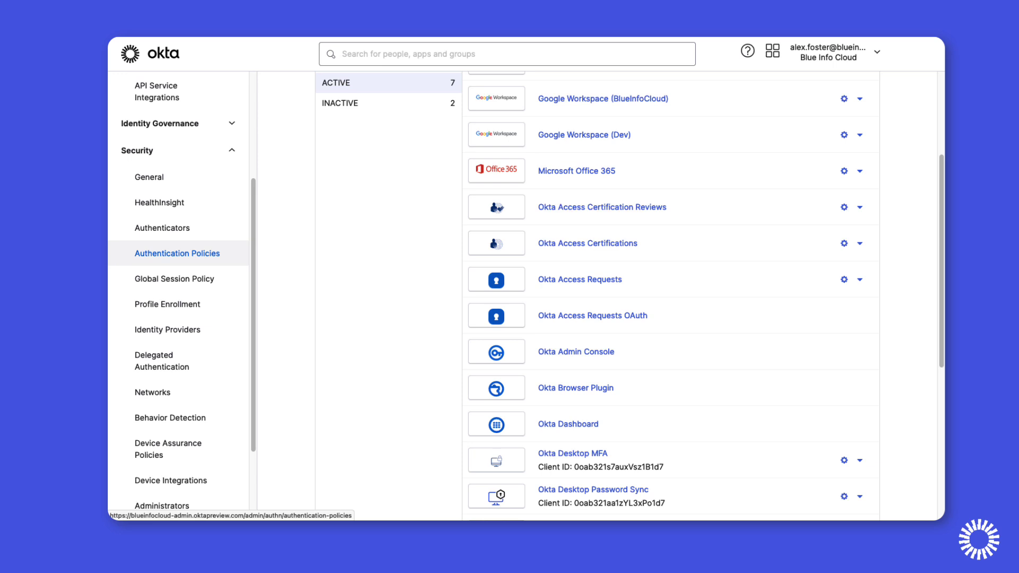
click(177, 253)
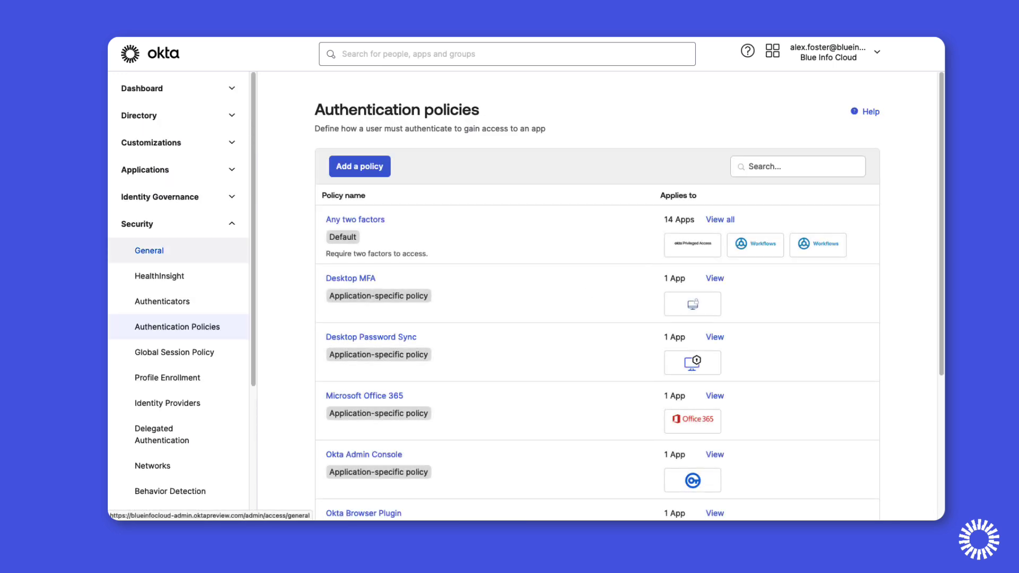
scroll(597, 297, down, 3)
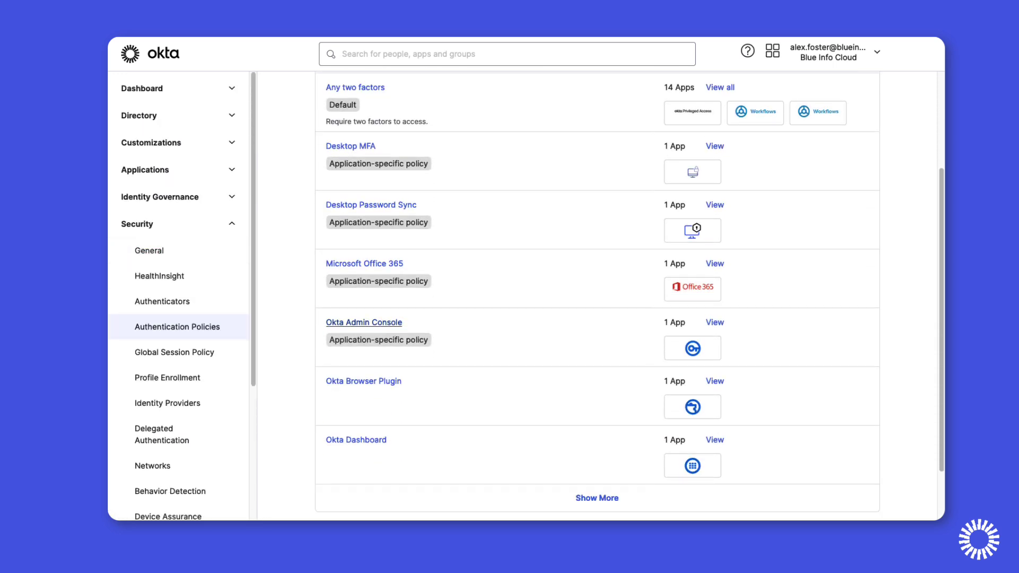
click(364, 323)
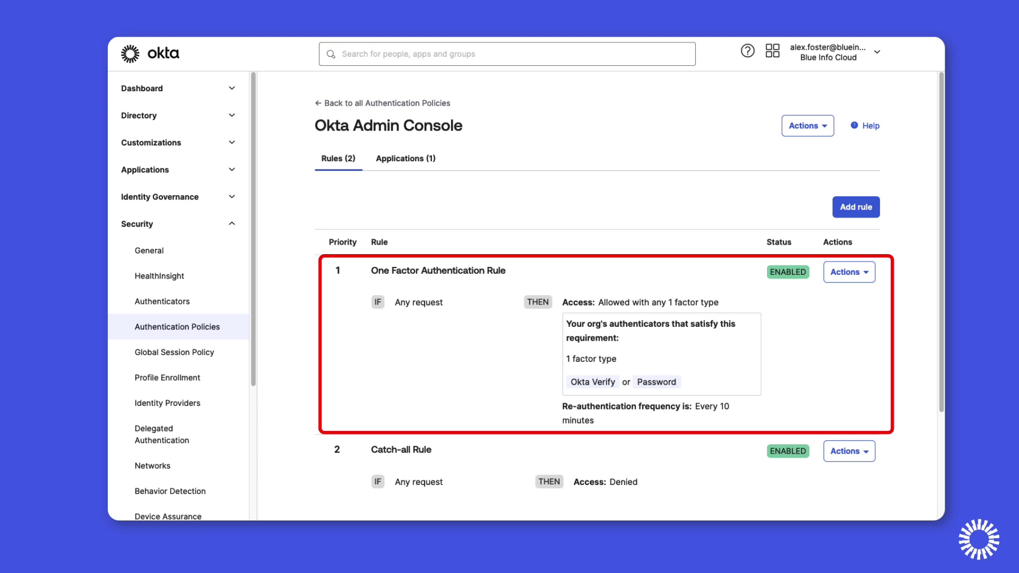
Edit the One Factor Authentication Rule and rename it "Multifactor Authentication Rule".
click(849, 271)
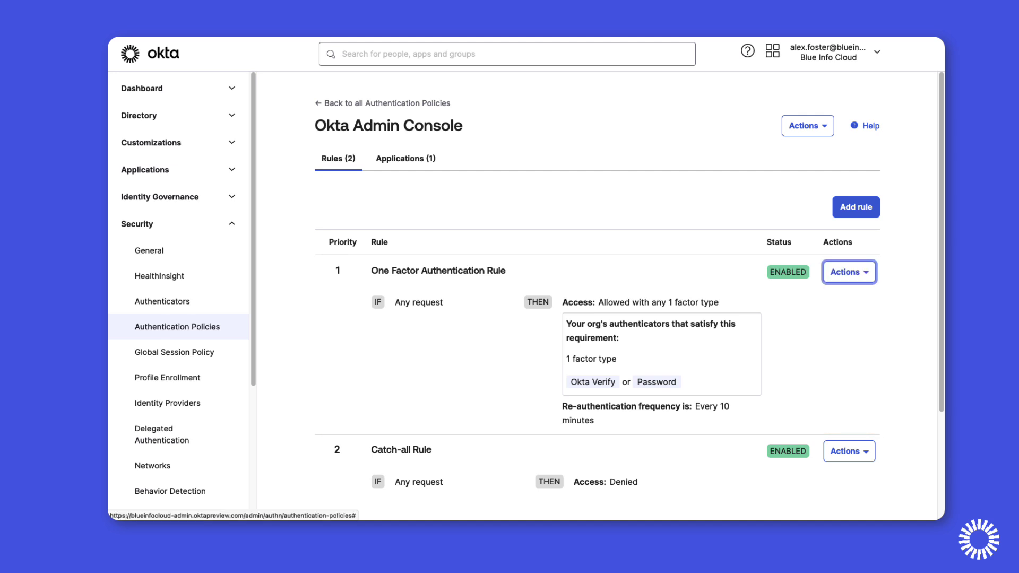
click(838, 293)
key(Delete)
key(Delete)
key(Delete)
key(Delete)
text(Multi)
key(Delete)
text(f)
Require users matching the rule to authenticate with Any 2 factor types.
scroll(527, 280, down, 5)
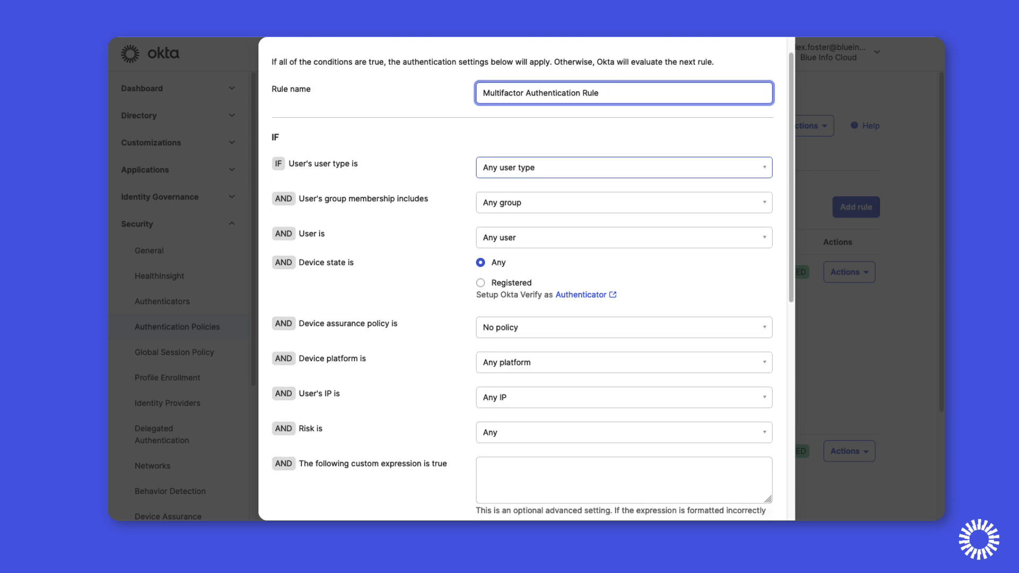
scroll(527, 281, down, 3)
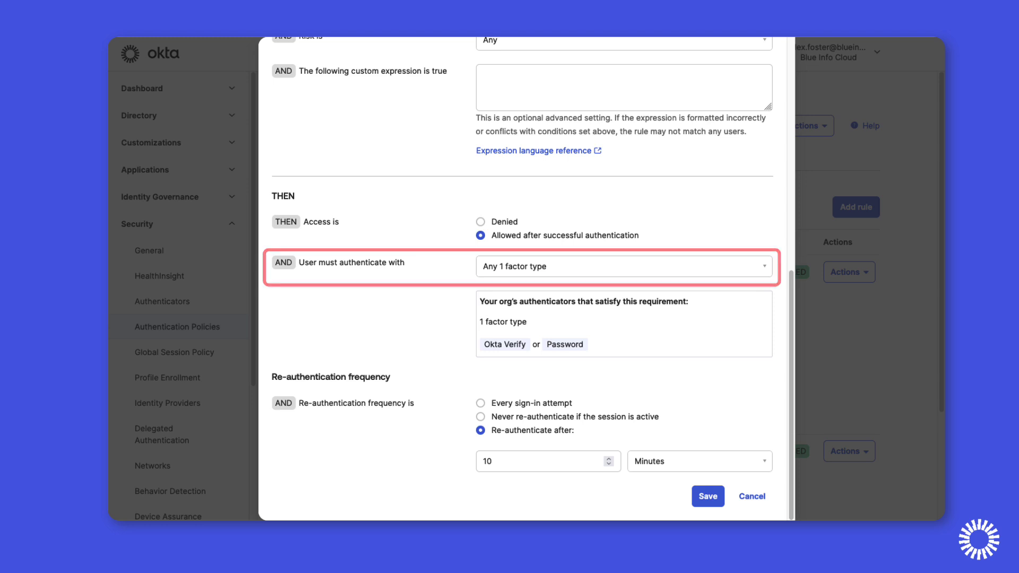
click(623, 266)
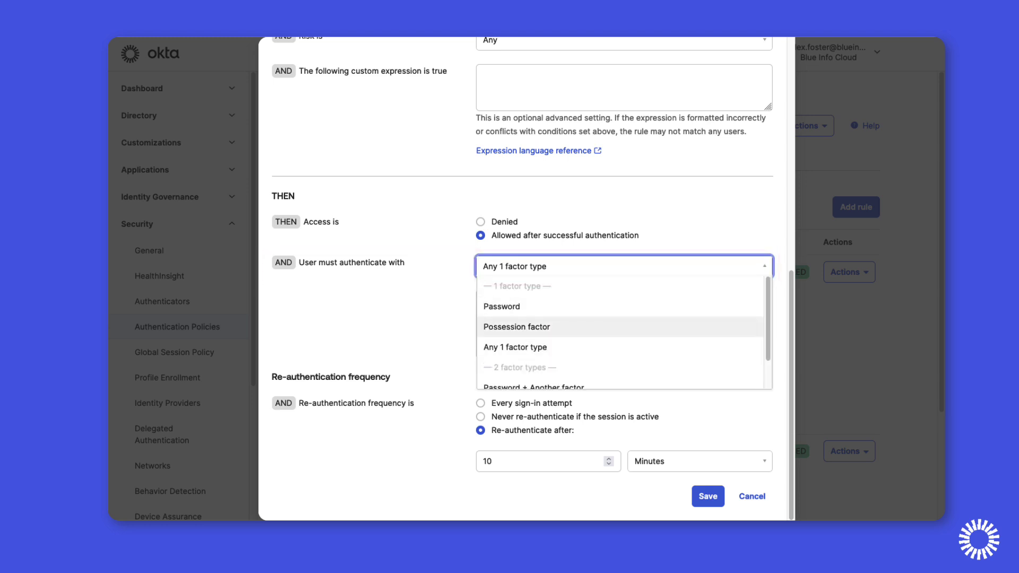
scroll(621, 332, down, 1)
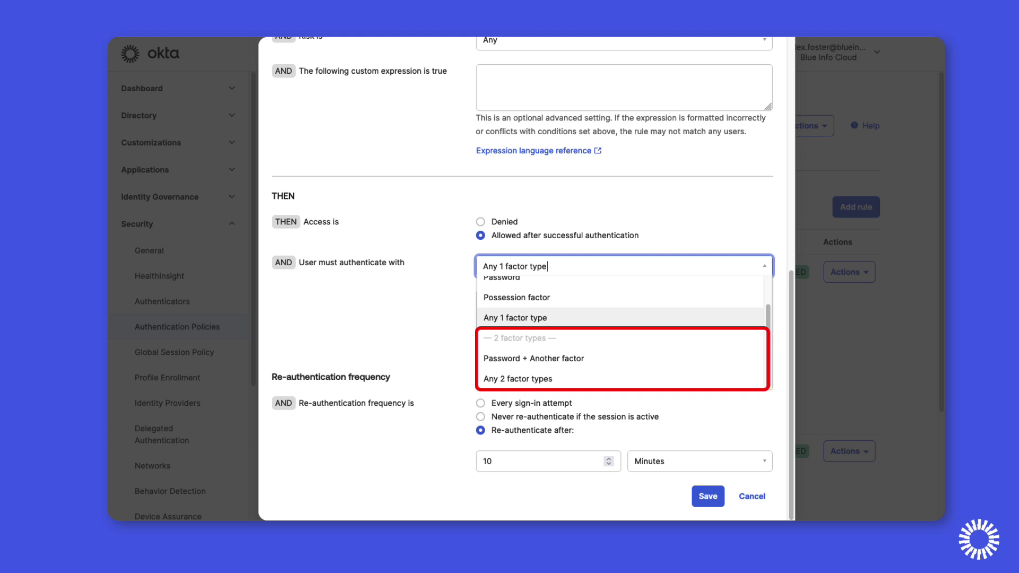
key(Down)
key(Down)
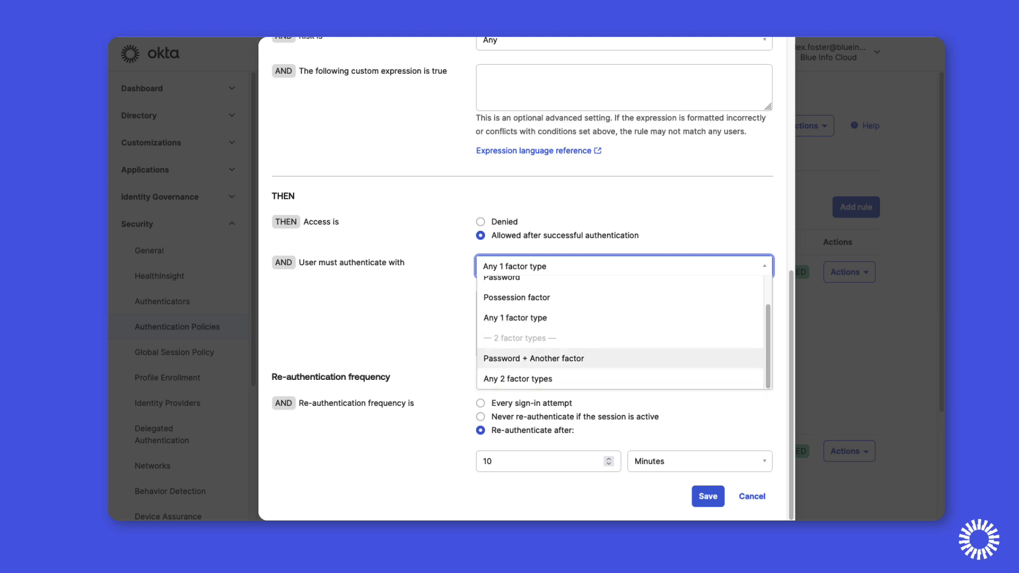
key(Return)
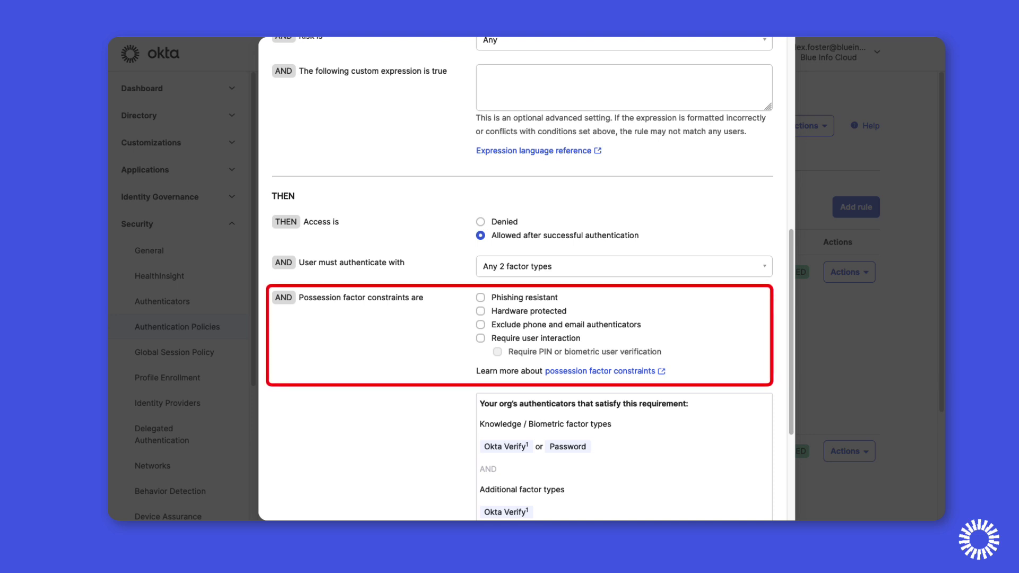
Set the rule's re-authentication frequency to Every sign-in attempt and save the rule.
scroll(530, 277, down, 5)
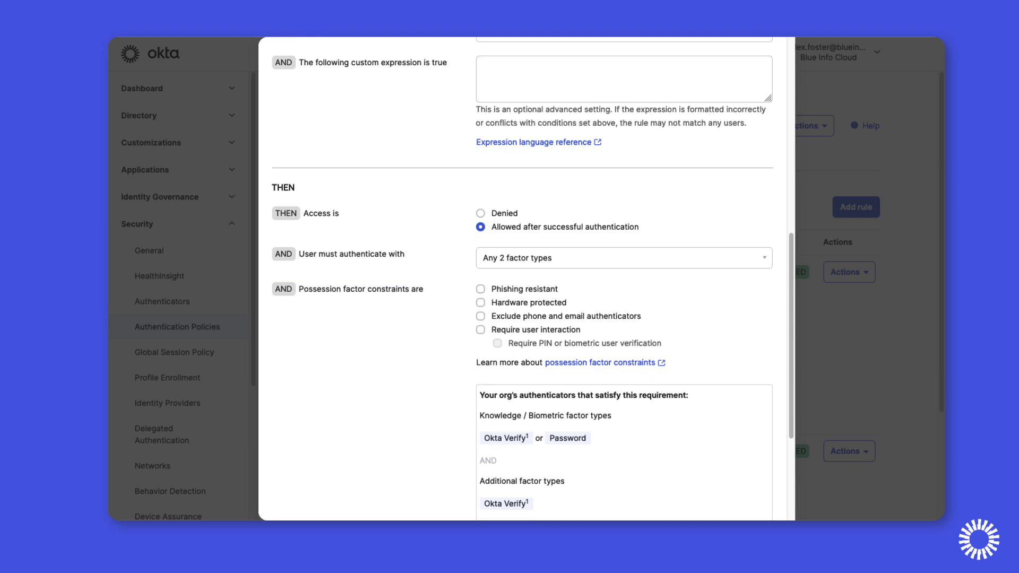
scroll(530, 277, down, 2)
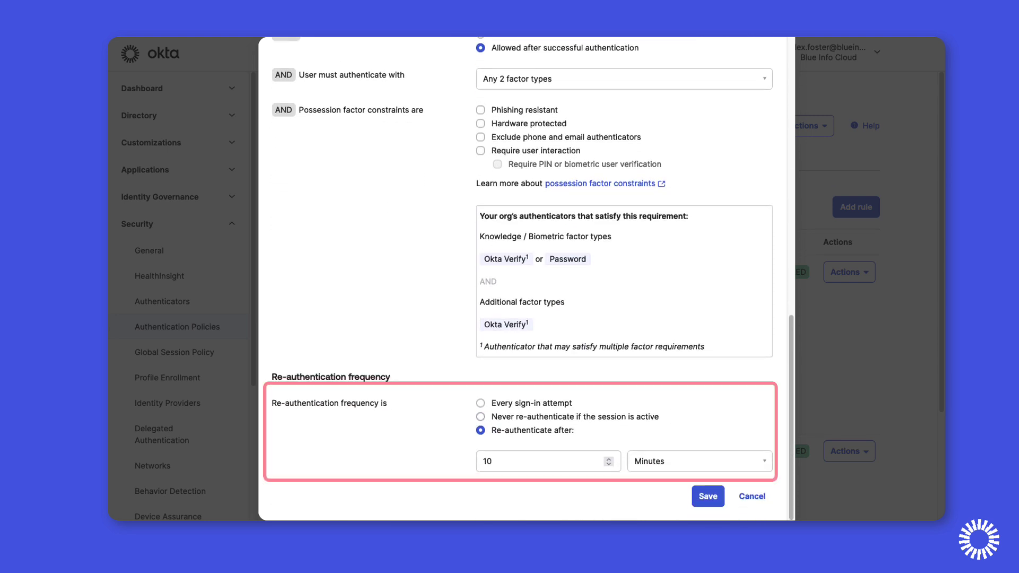
click(480, 403)
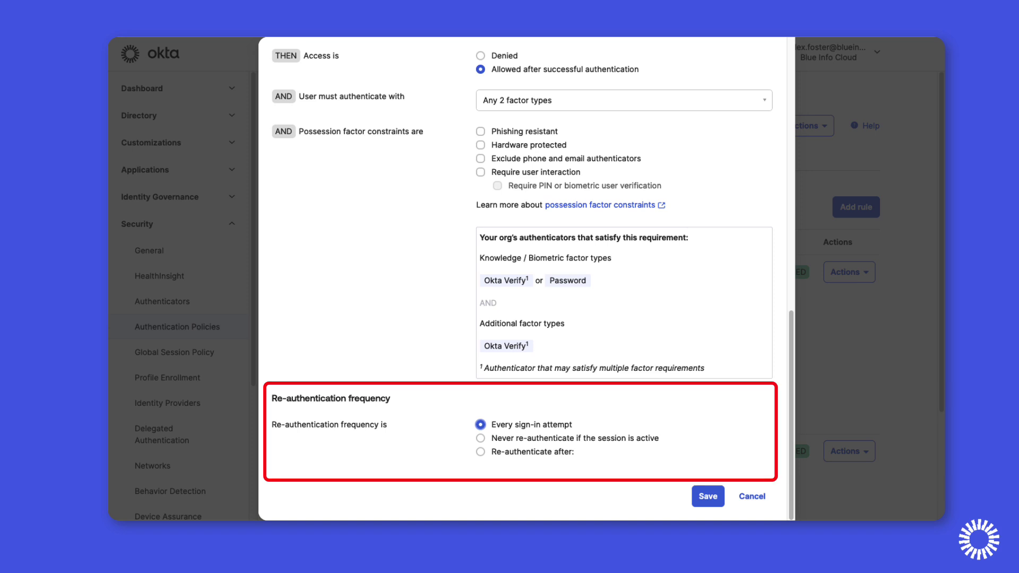
click(708, 497)
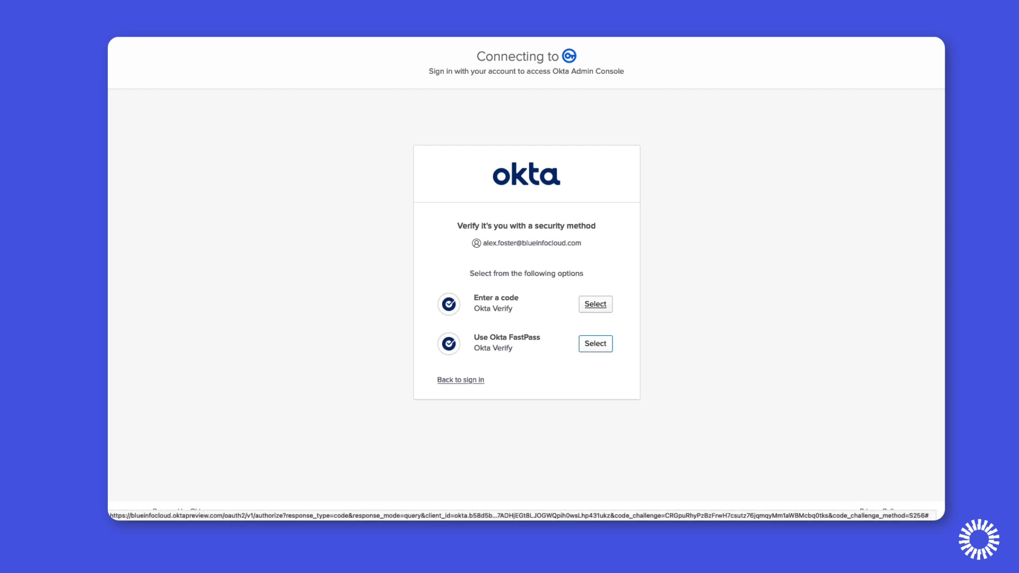
Verify the Admin Console sign-in with Okta FastPass as the security method.
click(595, 343)
click(564, 360)
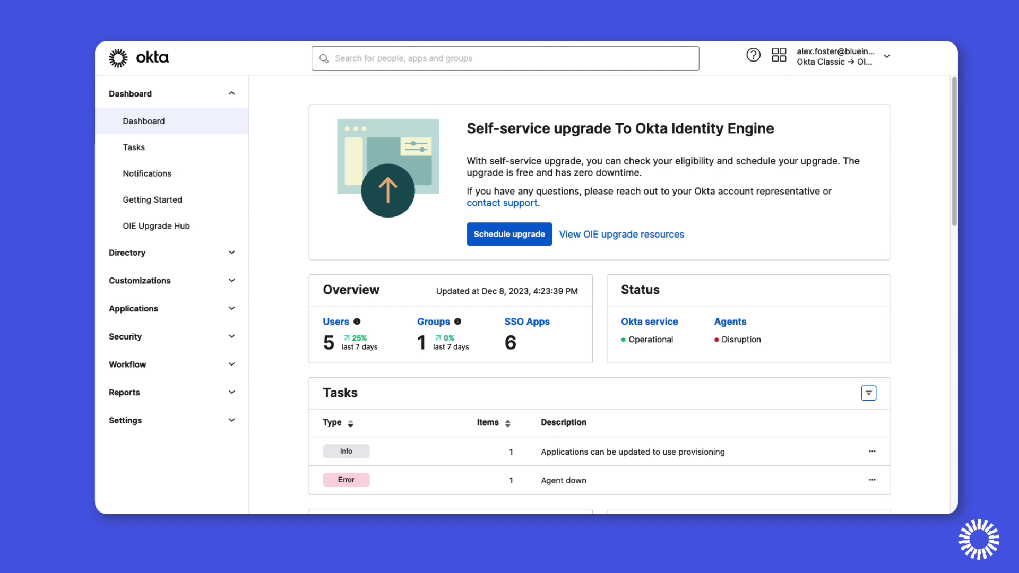
Open the Okta Admin Console app from the Classic org's list of applications.
click(133, 308)
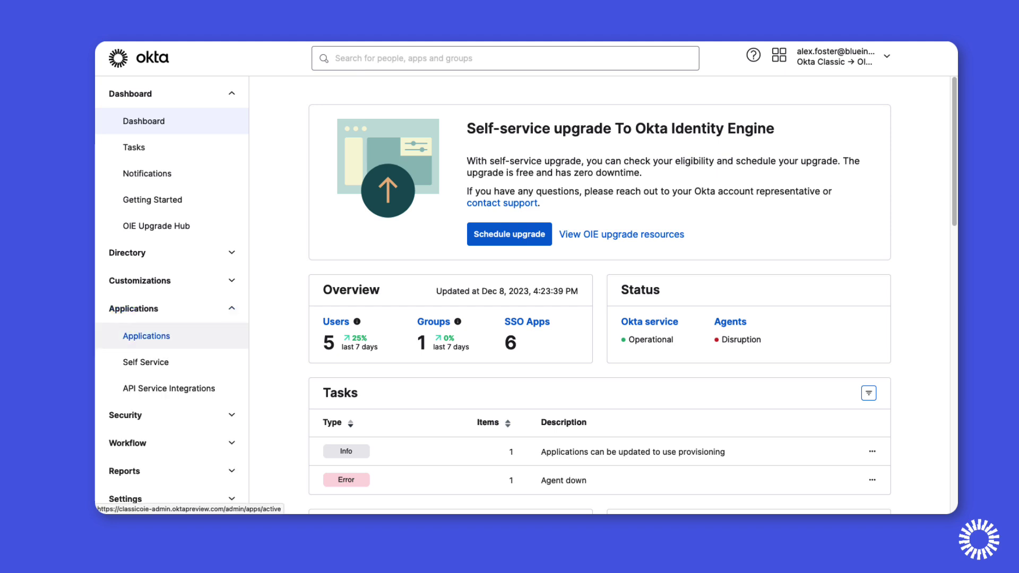
click(146, 335)
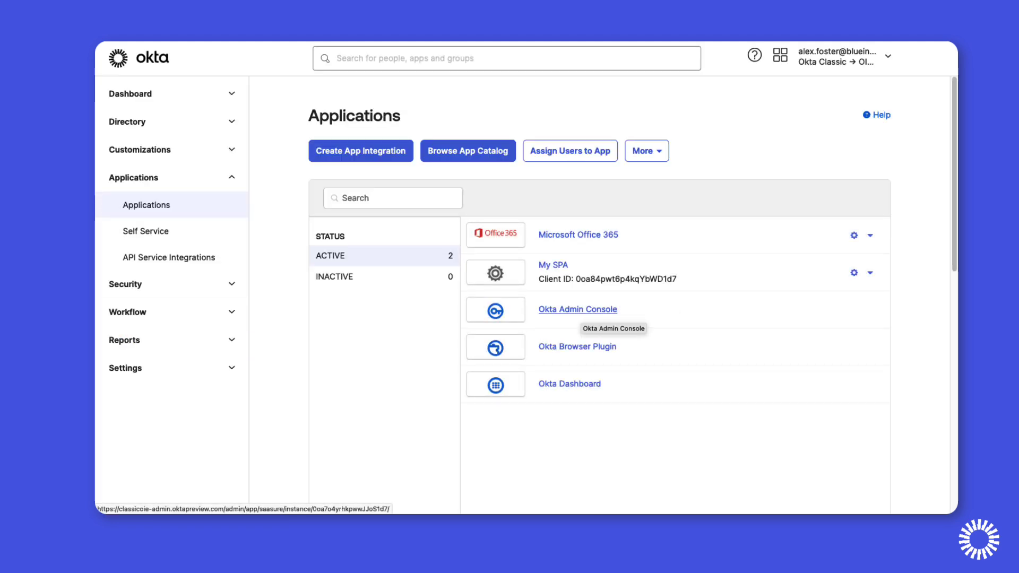
click(578, 309)
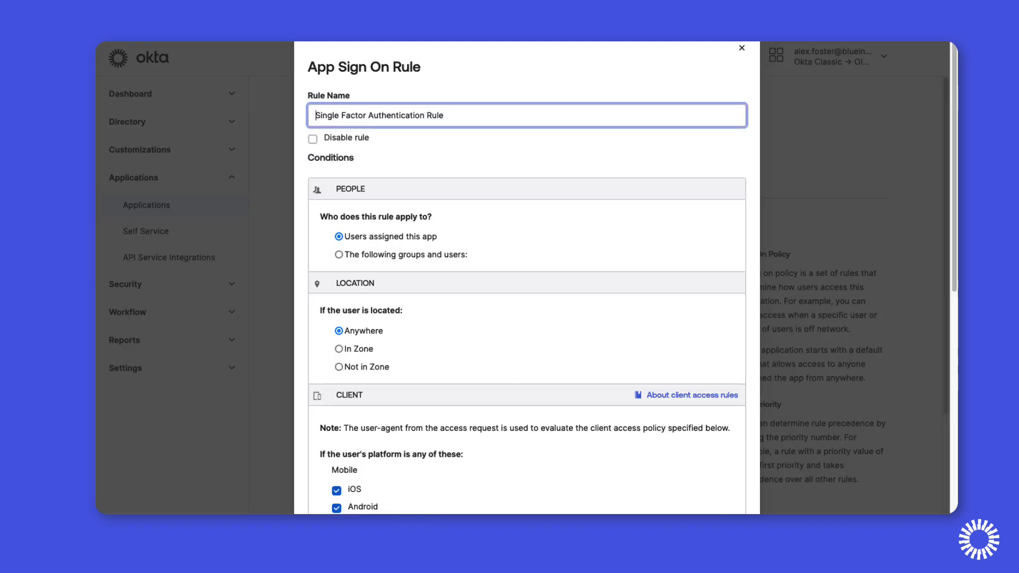
Rename the Single Factor Authentication Rule in the app's sign-on policy to "Multifactor Authentication Rule".
key(shift+alt+Right)
text(Multi)
key(Delete)
key(Delete)
text(F)
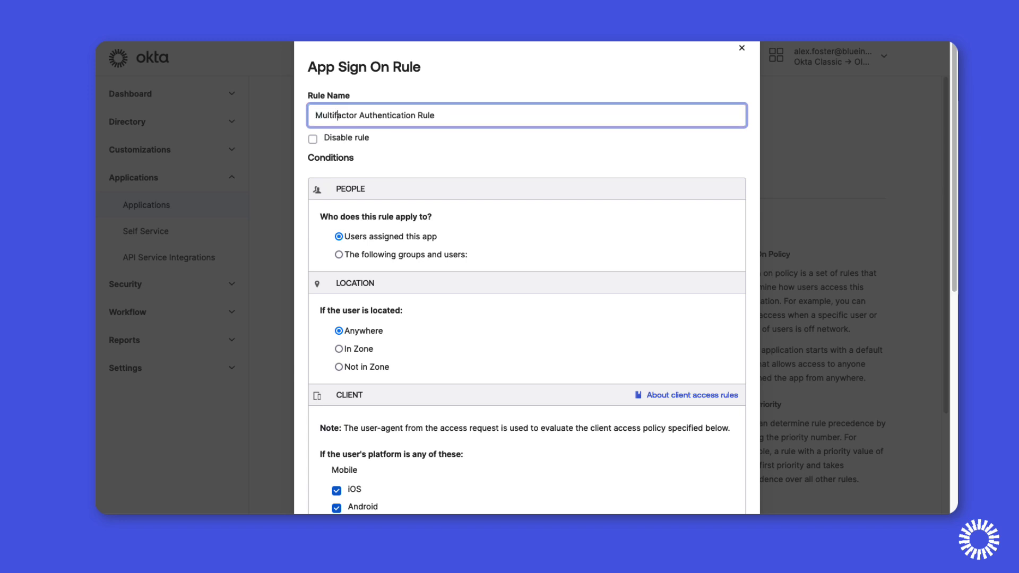
Enable Prompt for factor at every sign on in the app sign-on rule and save it.
scroll(527, 276, down, 5)
scroll(527, 276, down, 3)
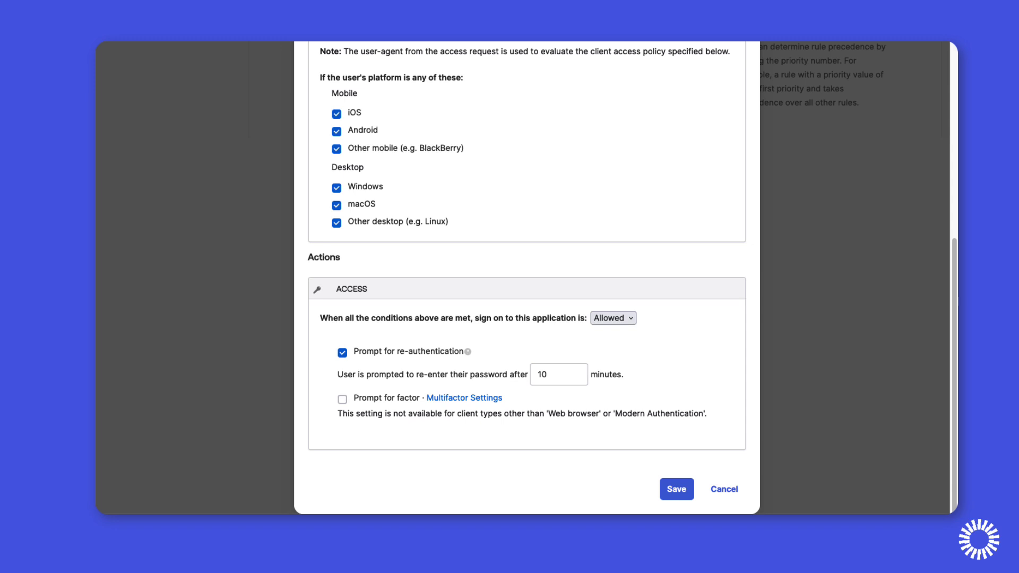
click(342, 399)
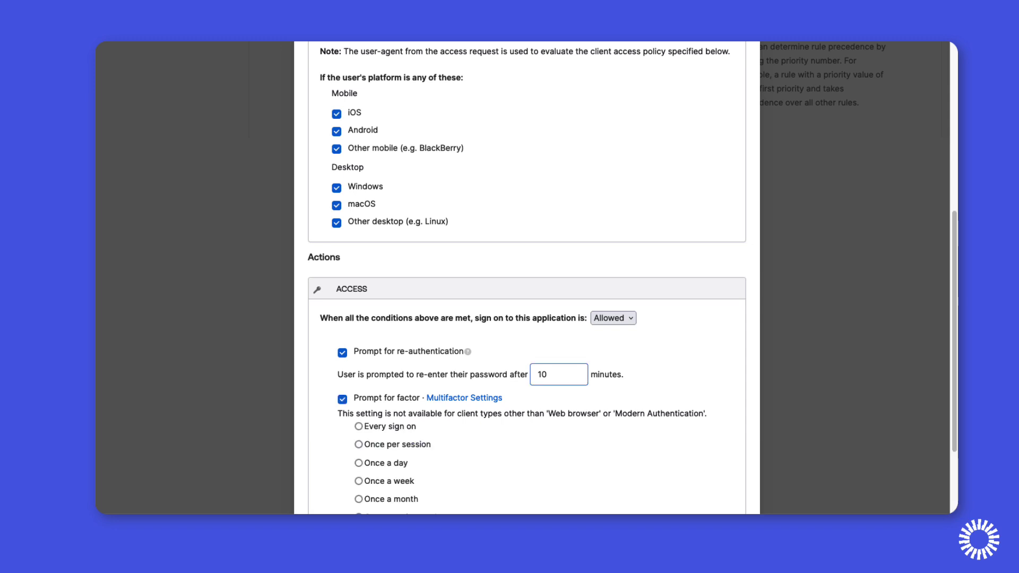
scroll(526, 274, down, 3)
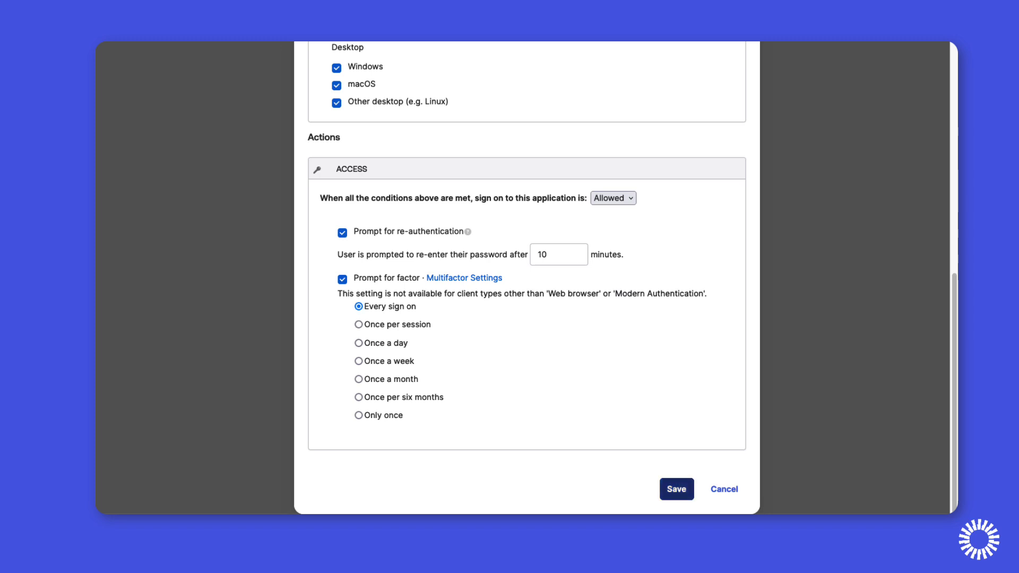
click(677, 489)
Sign back in and open the Admin Console to review the offered multifactor setup options.
key(Return)
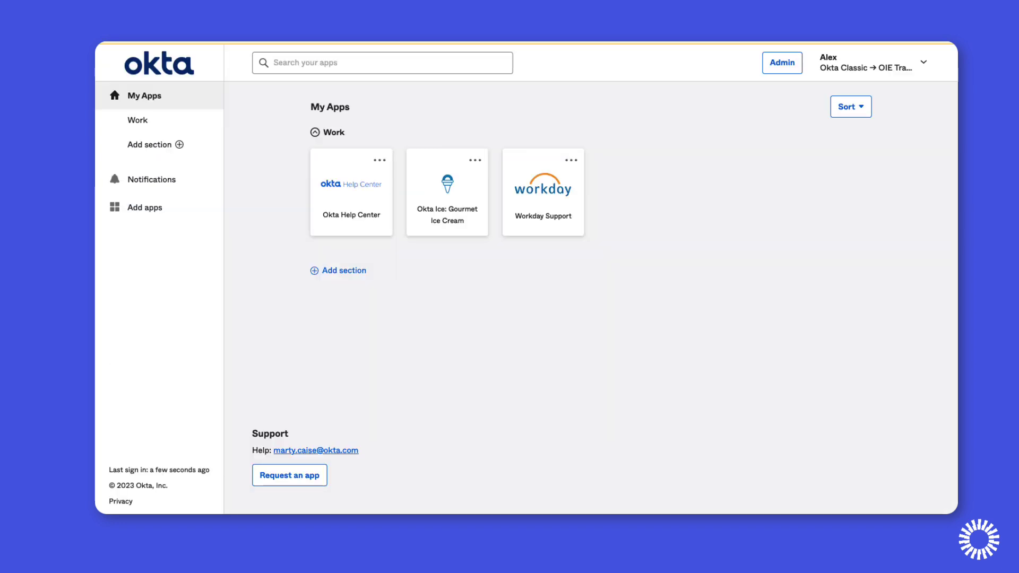
click(781, 63)
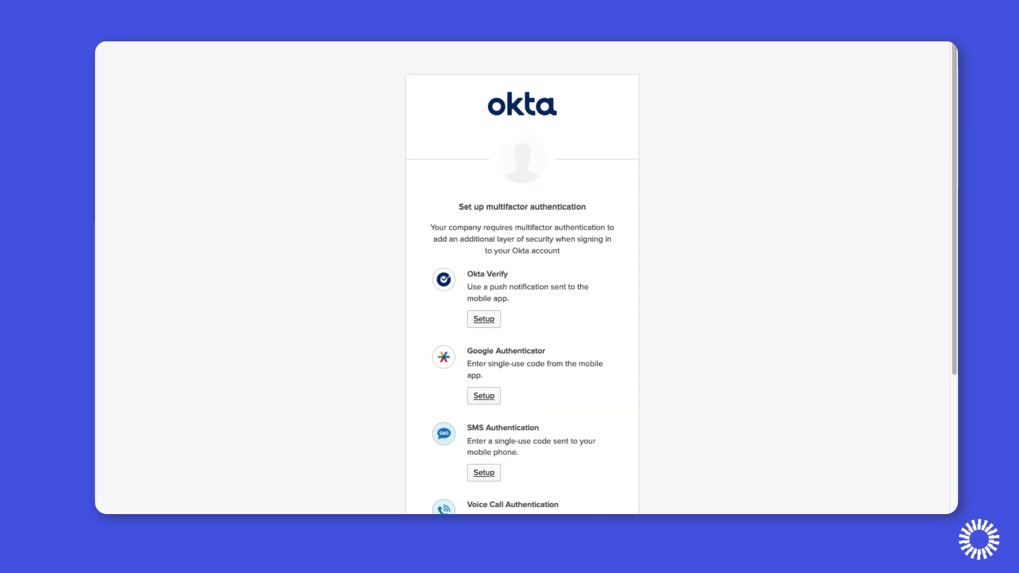
scroll(522, 286, down, 3)
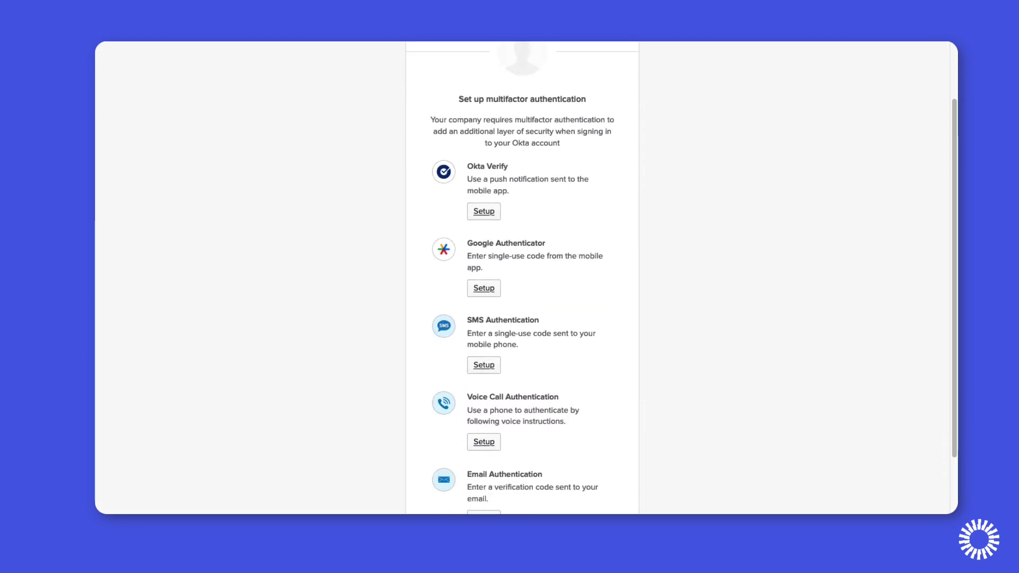